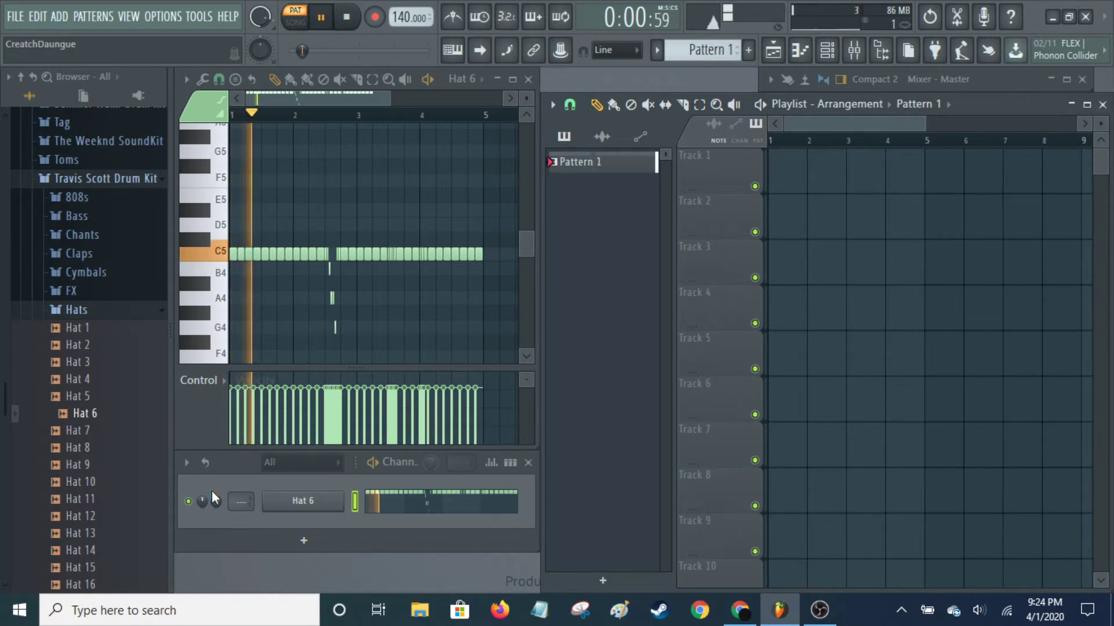
Play and stop the Hat 6 hi-hat pattern, then nudge the Hat 6 channel pan to the right
{"action": "left_click", "coordinate": [203, 506]}
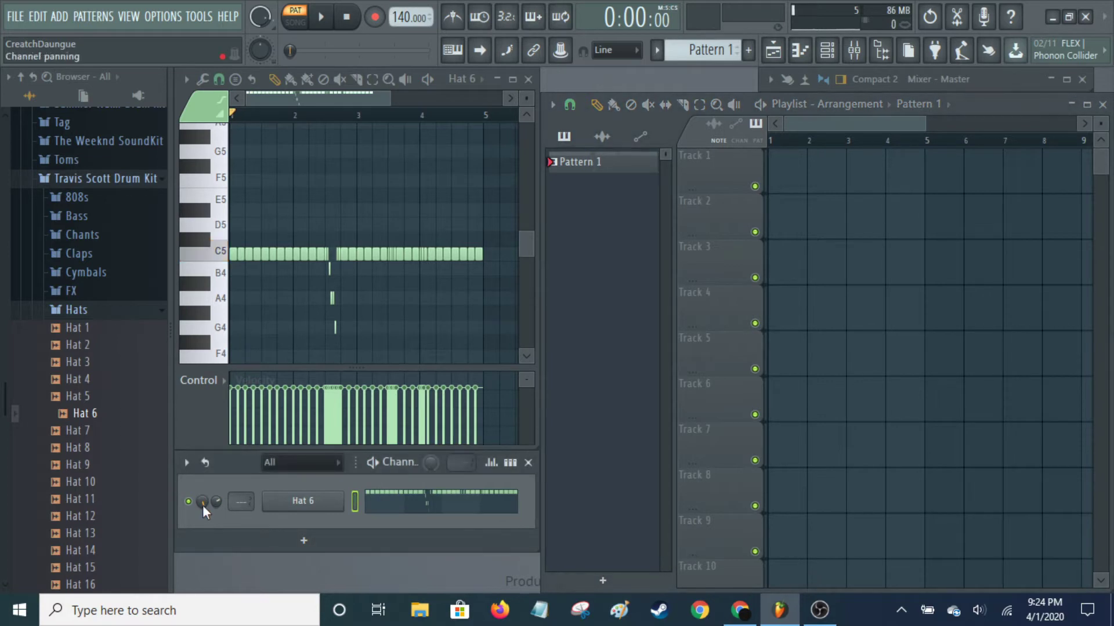
{"action": "key", "text": "space"}
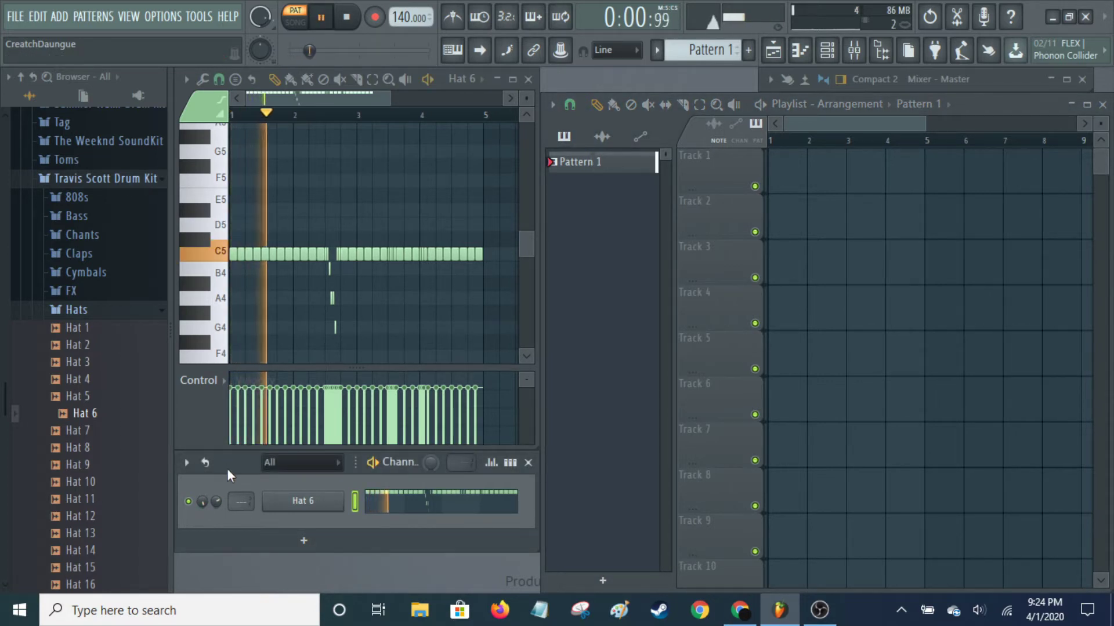
{"action": "key", "text": "space"}
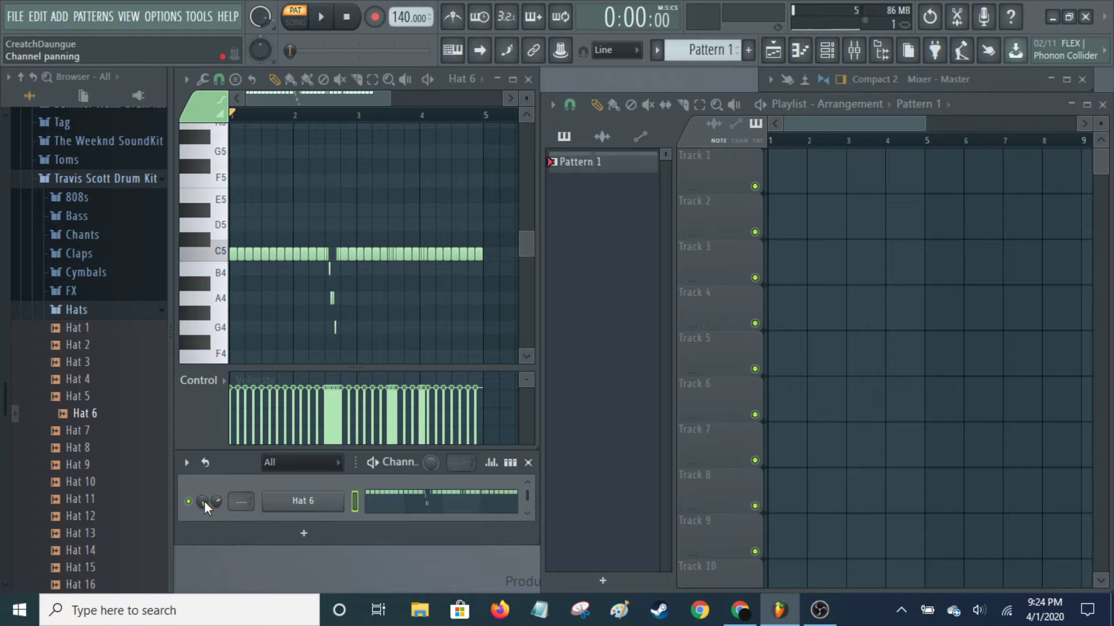
{"action": "mouse_move", "coordinate": [202, 501]}
{"action": "left_mouse_down"}
{"action": "mouse_move", "coordinate": [202, 481]}
{"action": "mouse_move", "coordinate": [203, 502]}
{"action": "left_mouse_up"}
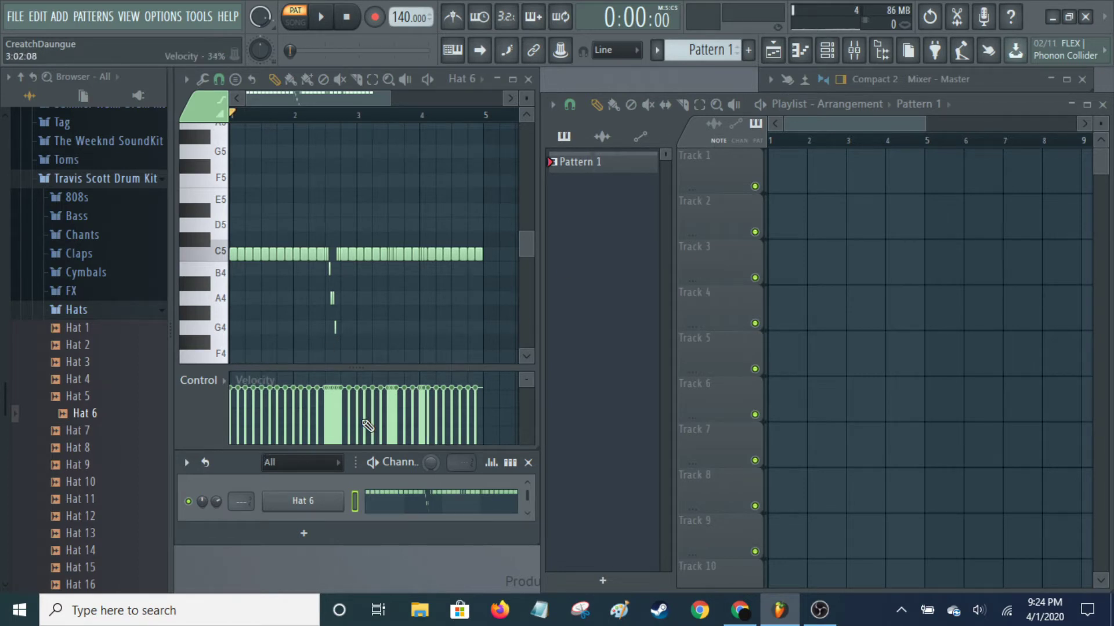
Switch the piano roll event lane to Channel panning, then to per-note Pan for Hat 6
{"action": "left_click", "coordinate": [209, 381]}
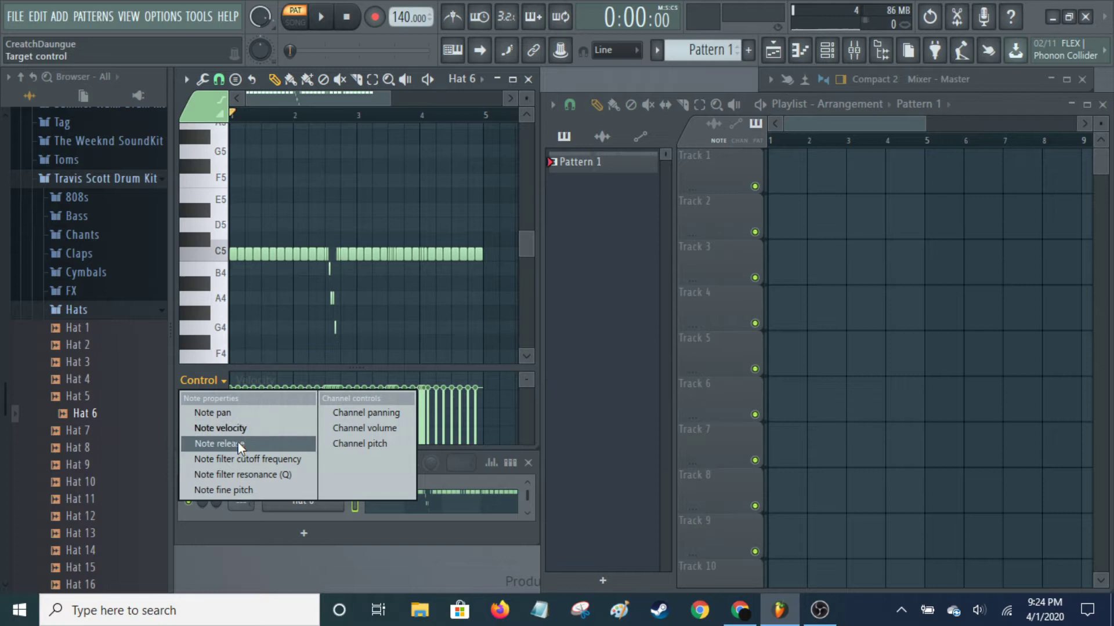
{"action": "left_click", "coordinate": [378, 416]}
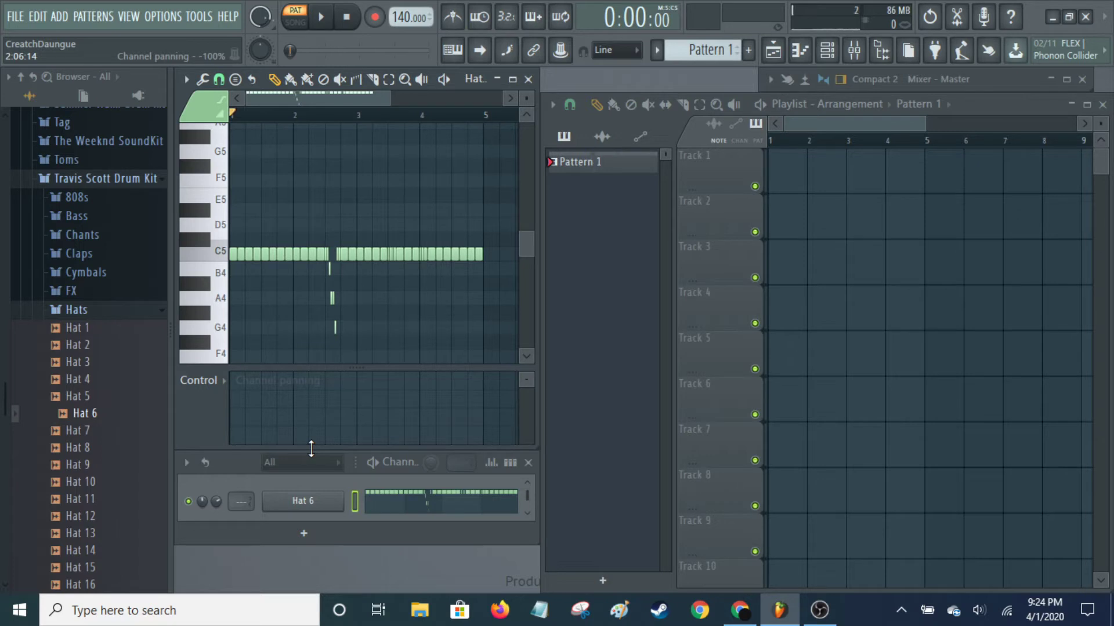
{"action": "left_click", "coordinate": [207, 385]}
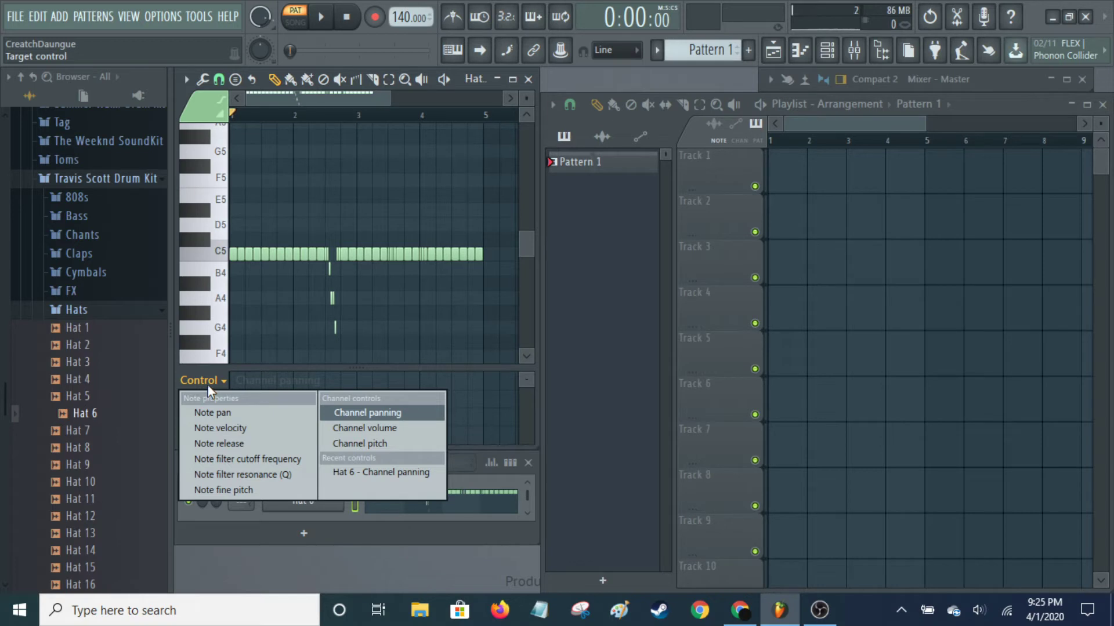
{"action": "left_click", "coordinate": [210, 412]}
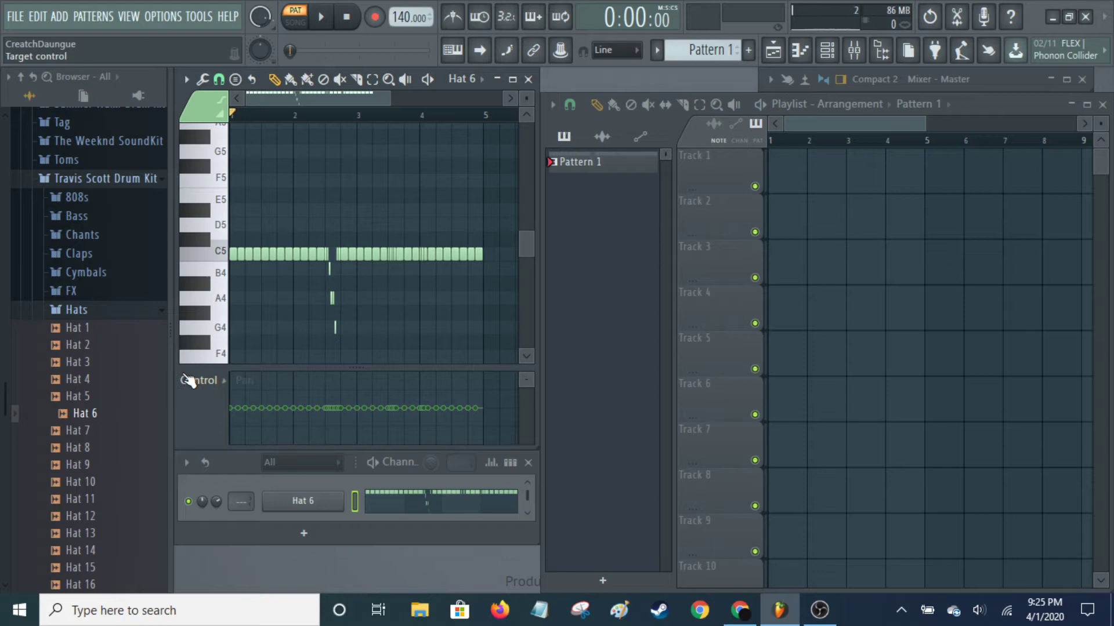
{"action": "left_click", "coordinate": [193, 381]}
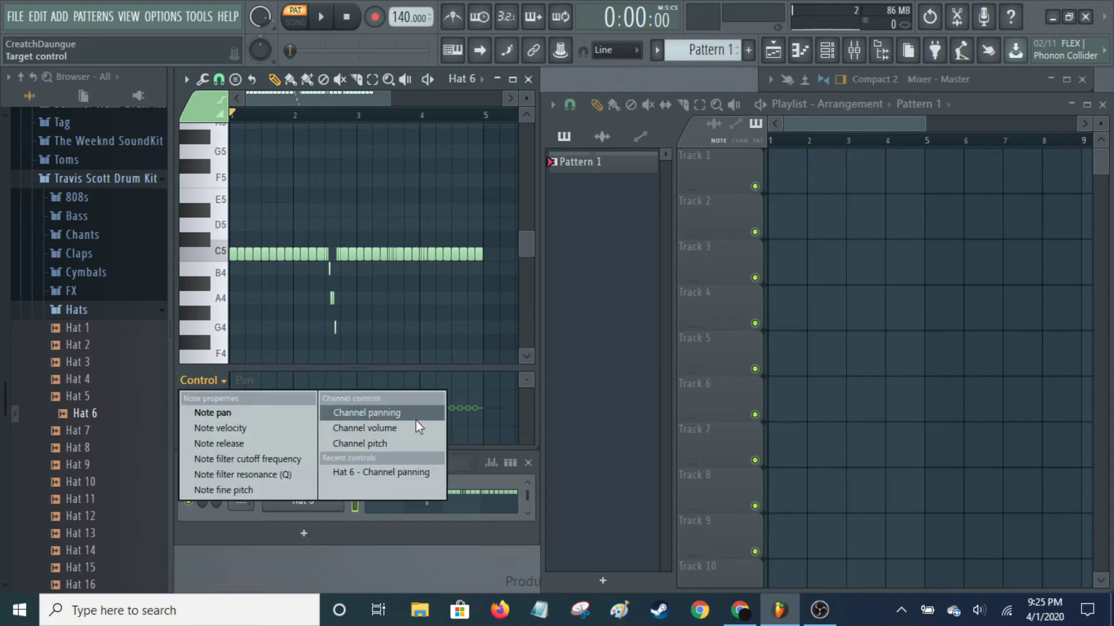
{"action": "left_click", "coordinate": [205, 413]}
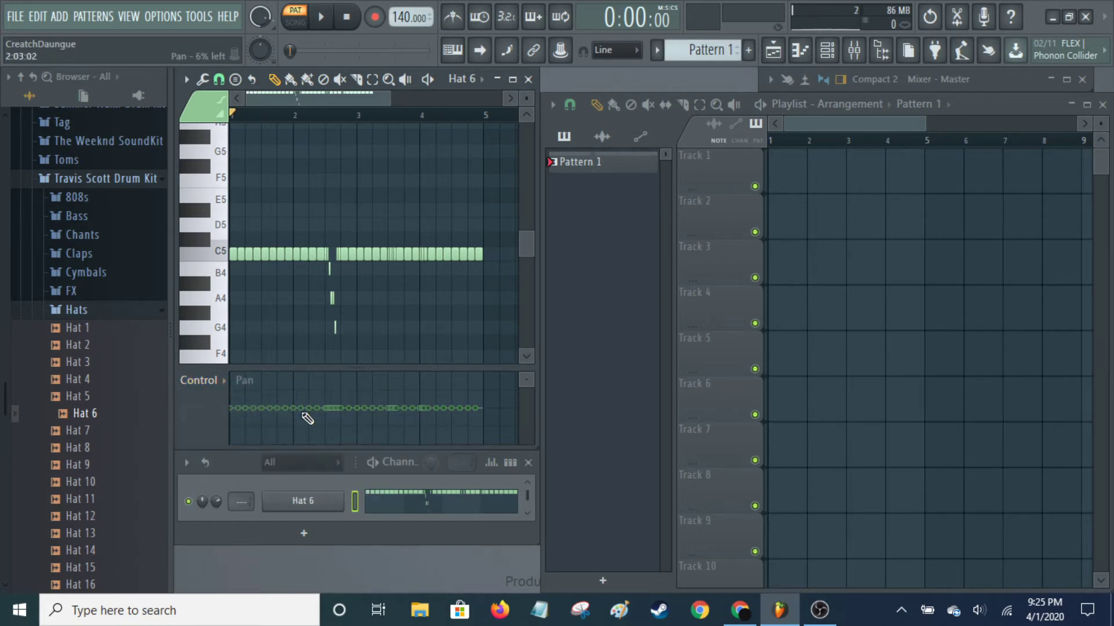
{"action": "mouse_move", "coordinate": [335, 427]}
{"action": "left_mouse_down"}
{"action": "mouse_move", "coordinate": [337, 374]}
{"action": "mouse_move", "coordinate": [330, 443]}
{"action": "mouse_move", "coordinate": [334, 394]}
{"action": "mouse_move", "coordinate": [335, 426]}
{"action": "mouse_move", "coordinate": [338, 401]}
{"action": "left_mouse_up"}
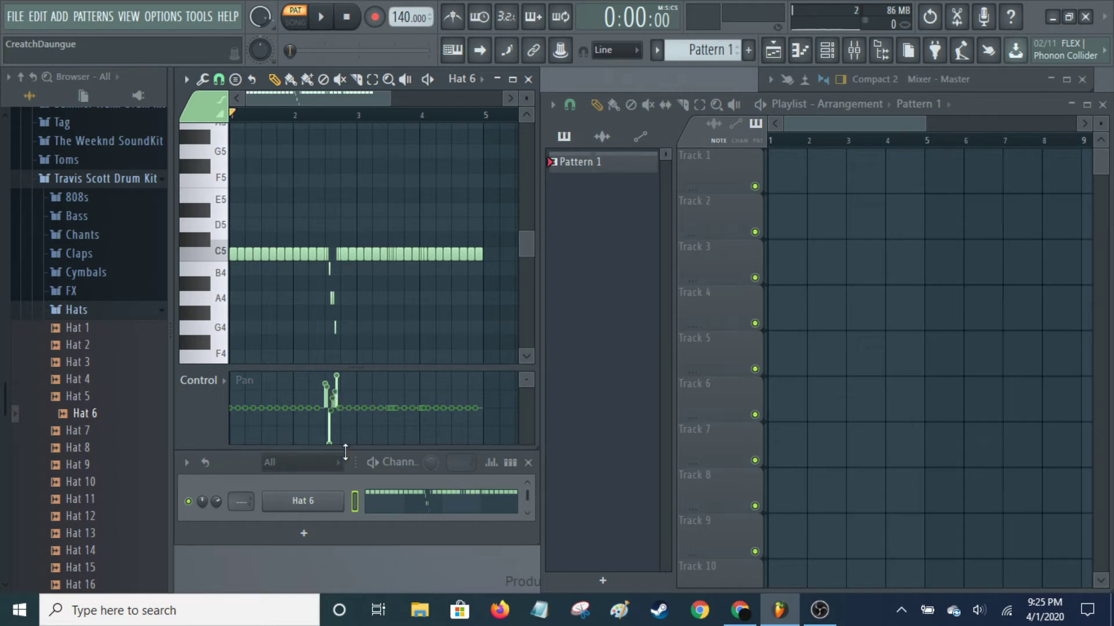
{"action": "left_click_drag", "start_coordinate": [333, 440], "coordinate": [329, 430]}
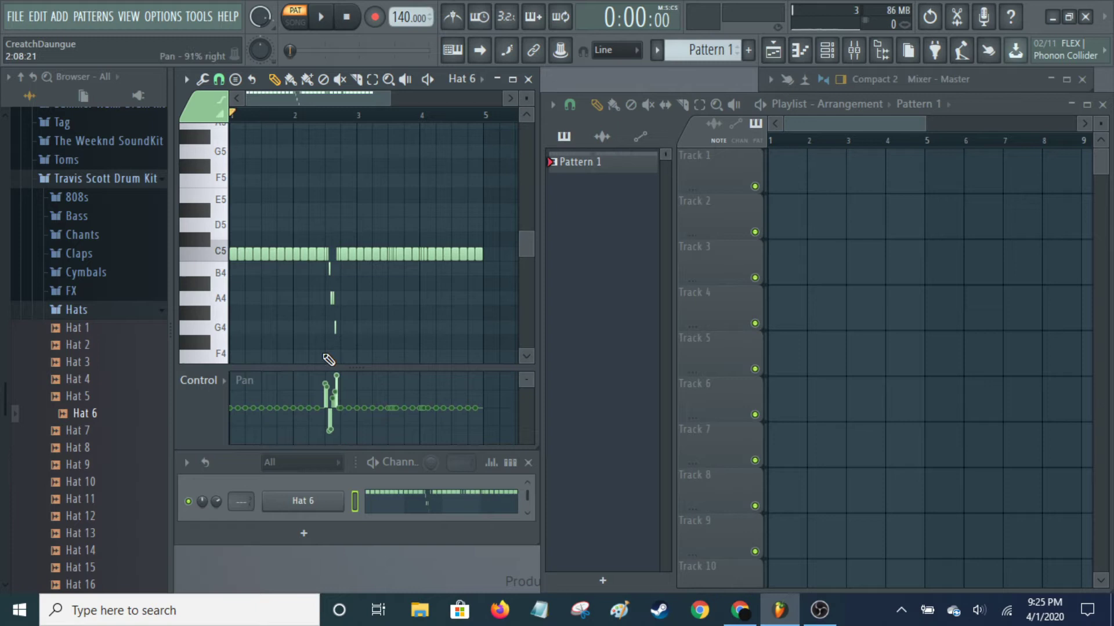
{"action": "left_click", "coordinate": [308, 116]}
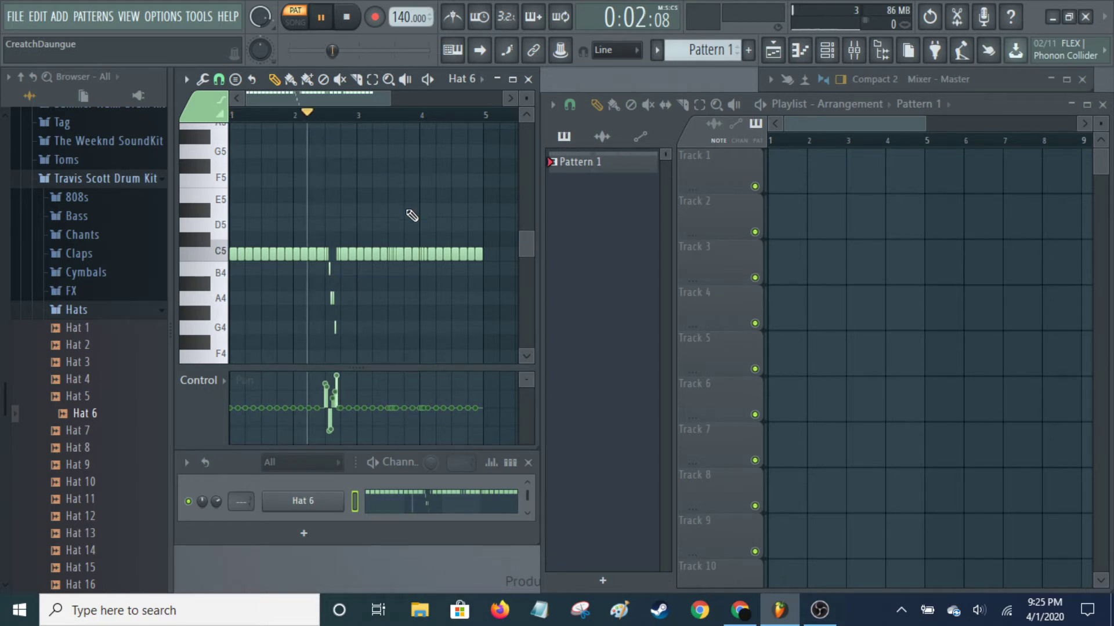
{"action": "key", "text": "space"}
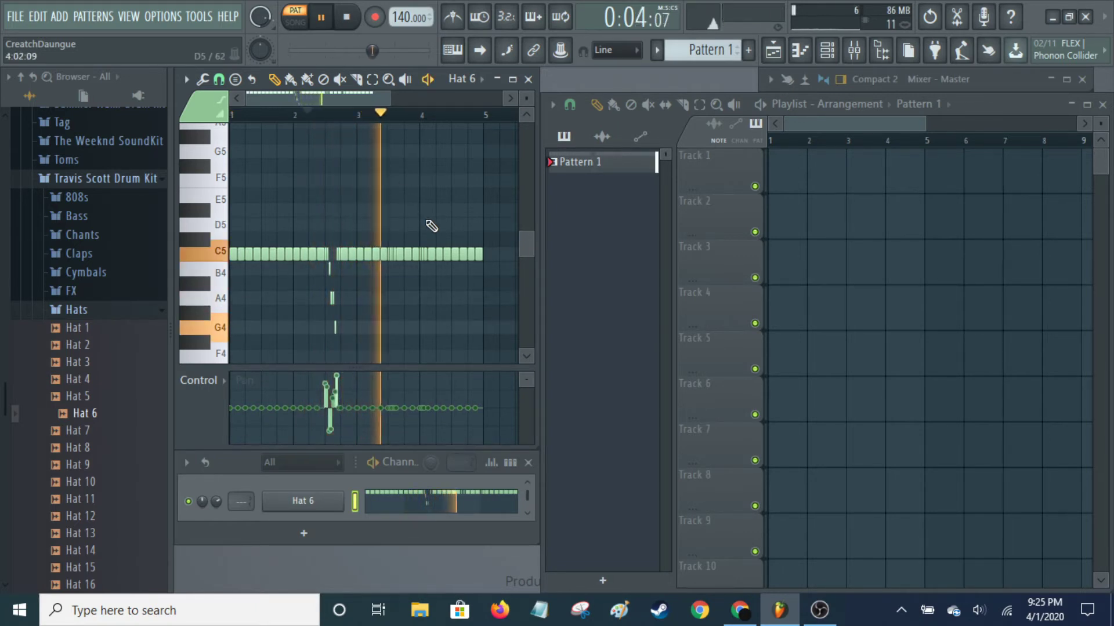
{"action": "key", "text": "space"}
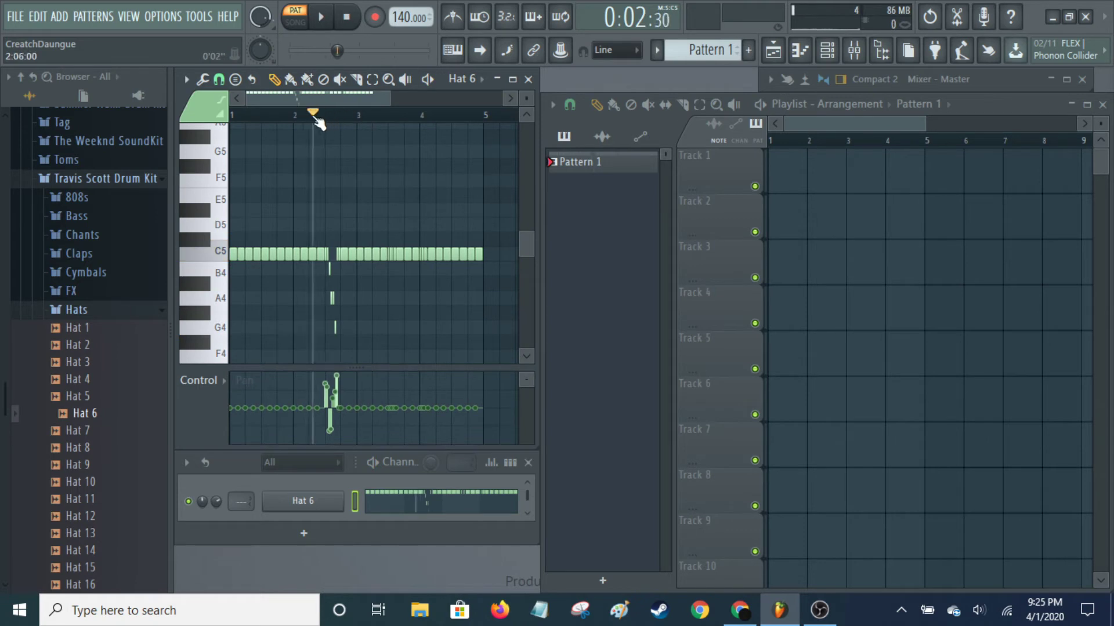
{"action": "left_click_drag", "start_coordinate": [313, 119], "coordinate": [150, 136]}
{"action": "left_click_drag", "start_coordinate": [322, 413], "coordinate": [345, 412]}
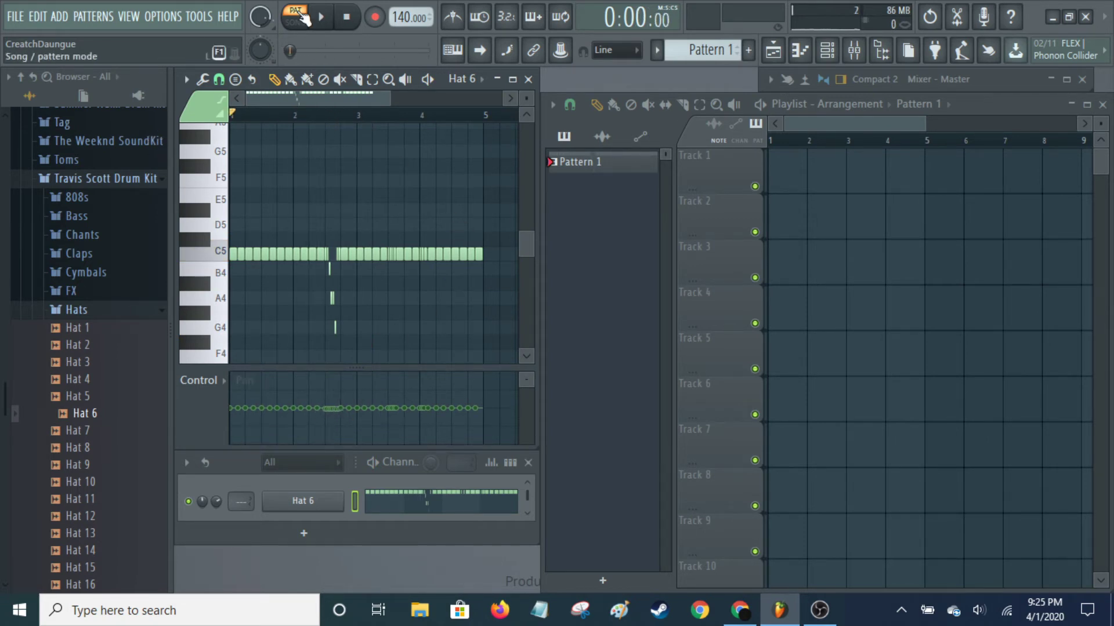
Select Pattern 1 and place it at bar 1 of Track 1 in the playlist
{"action": "left_click", "coordinate": [581, 165]}
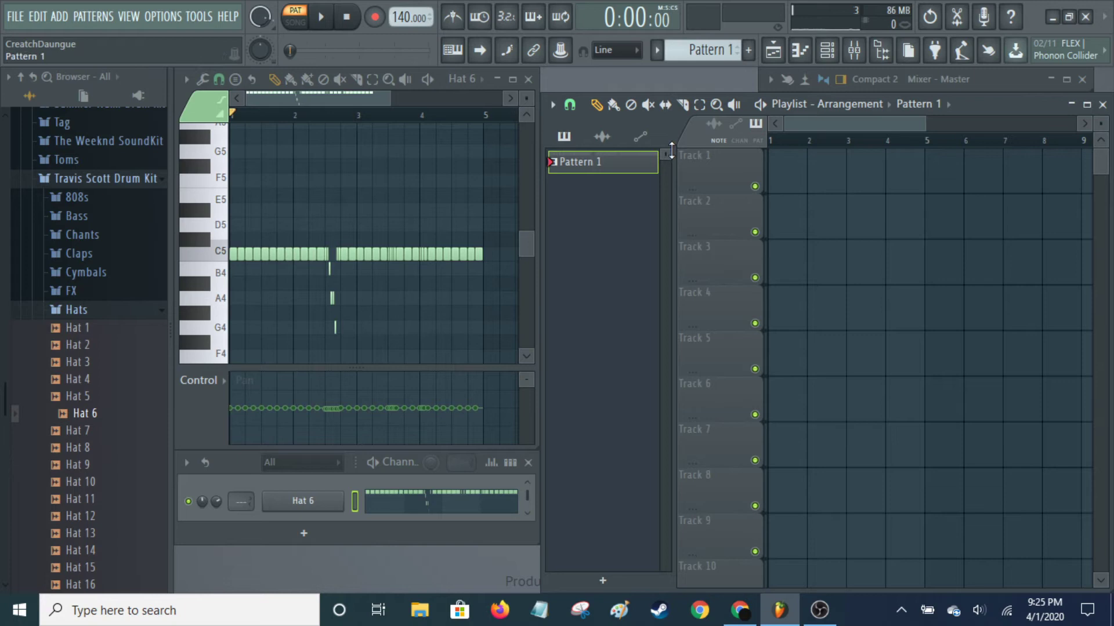
{"action": "left_click", "coordinate": [780, 164]}
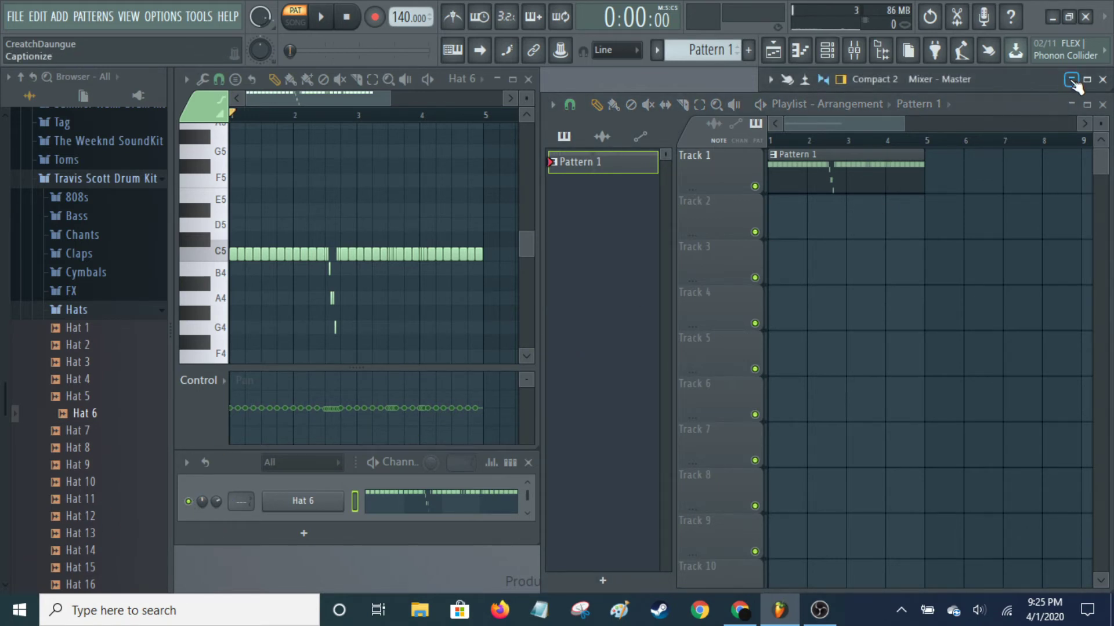
Open the mixer and dismiss the context menu on Insert 1's volume fader
{"action": "left_click", "coordinate": [1066, 78]}
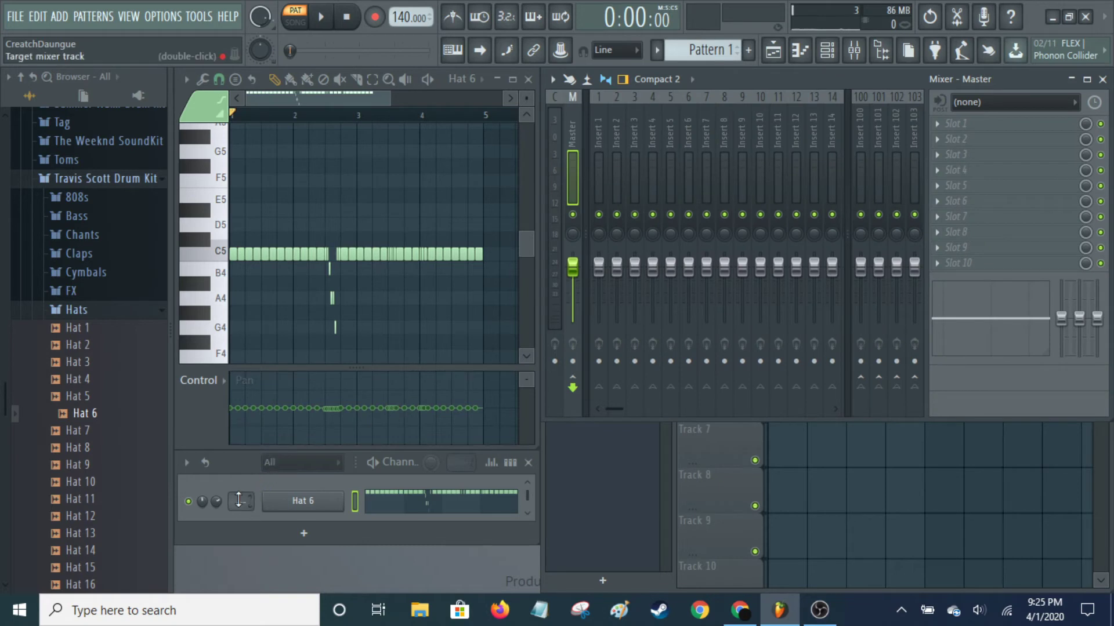
{"action": "scroll", "coordinate": [234, 504], "scroll_direction": "up", "scroll_amount": 1}
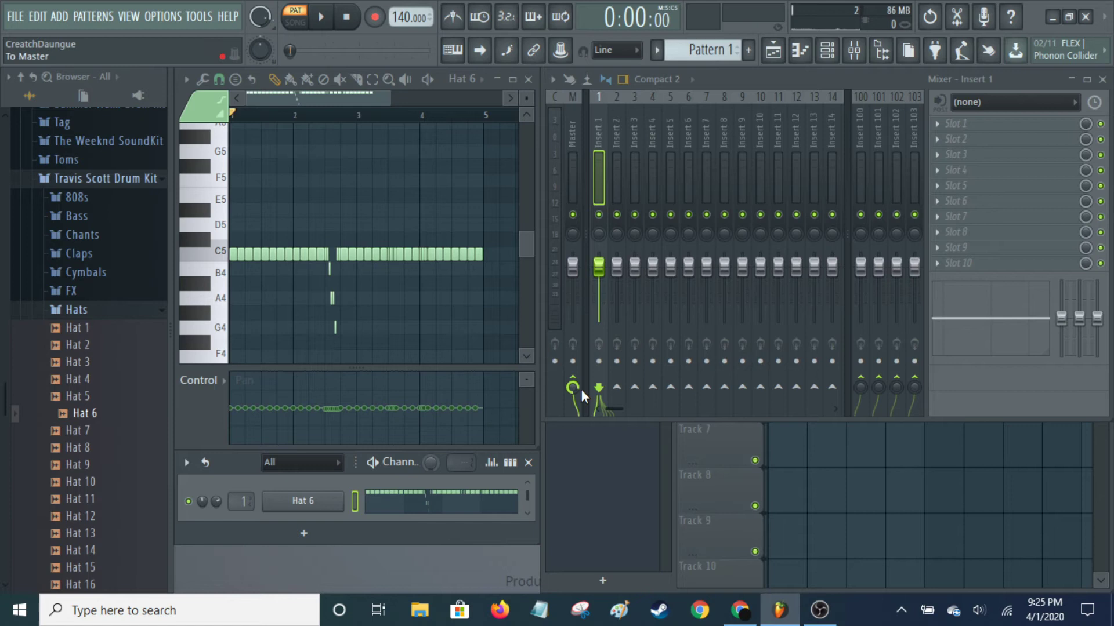
{"action": "right_click", "coordinate": [597, 268]}
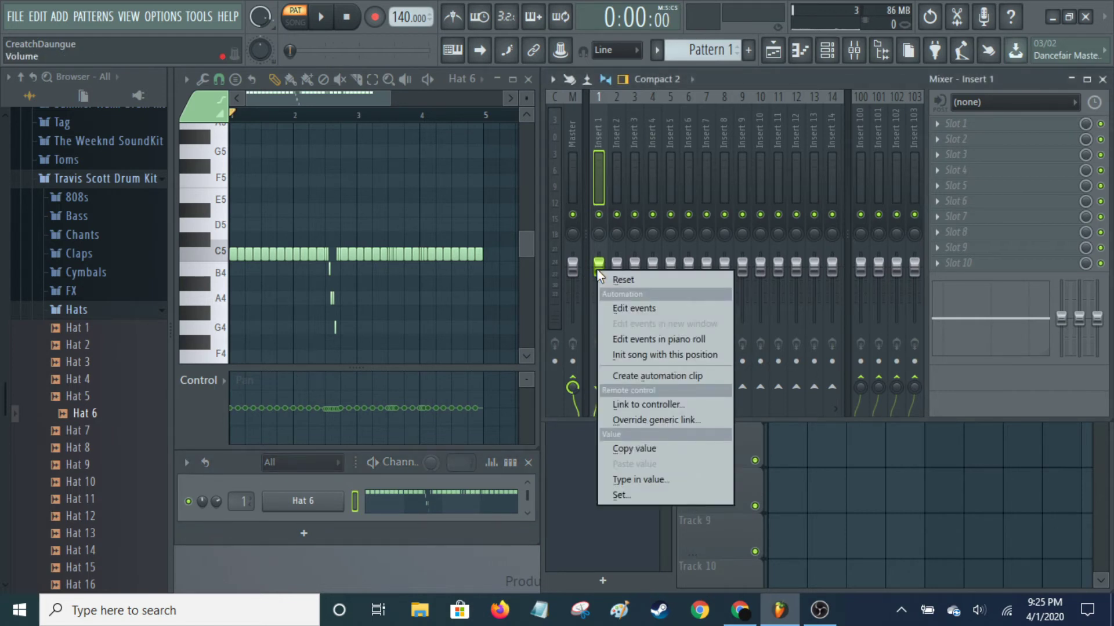
{"action": "left_click", "coordinate": [549, 338]}
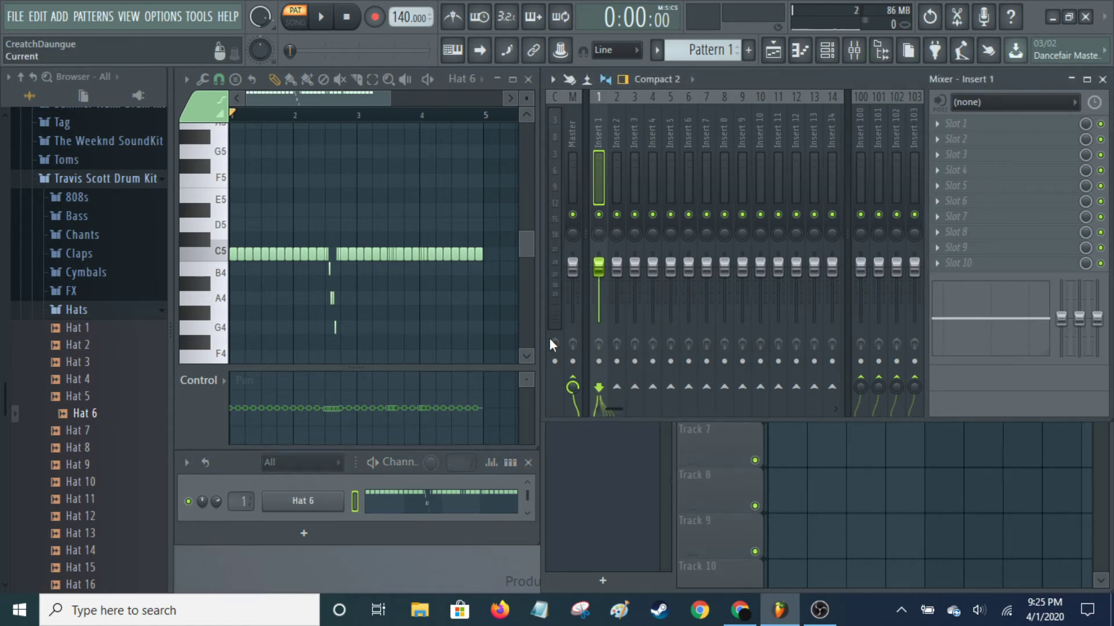
Hide the mixer and create a Hat 6 channel panning automation clip from the pan knob
{"action": "left_click", "coordinate": [1072, 81]}
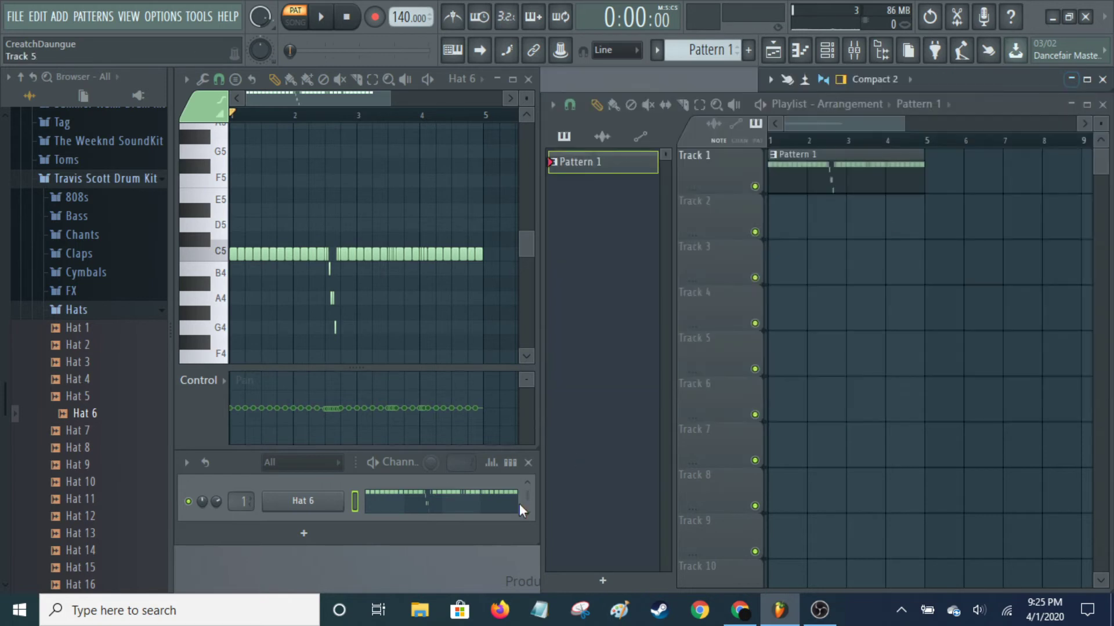
{"action": "right_click", "coordinate": [207, 501]}
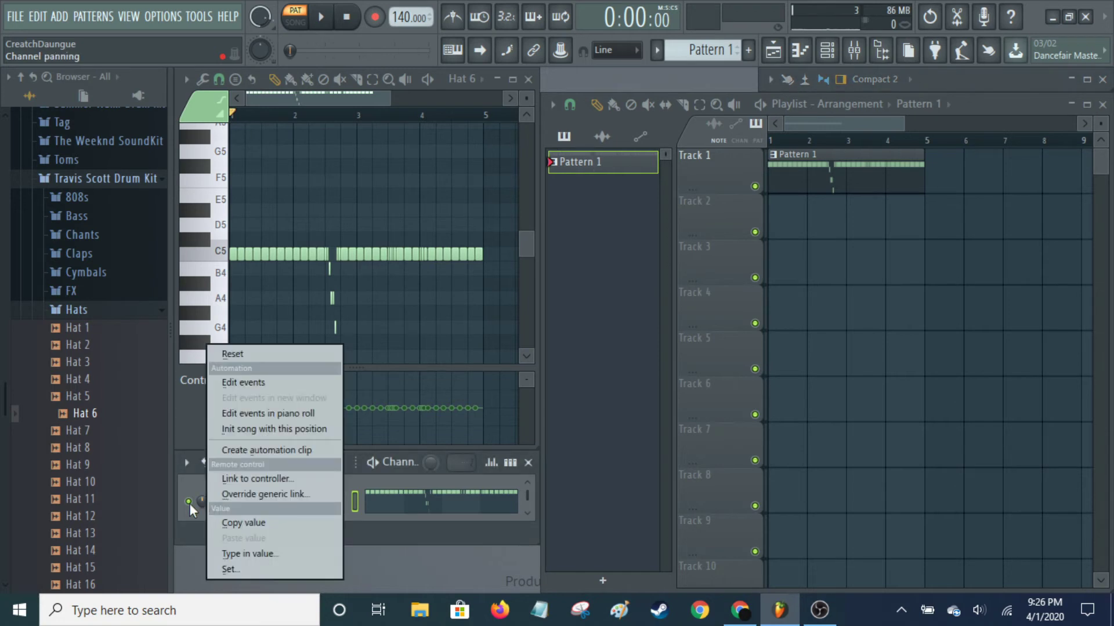
{"action": "left_click", "coordinate": [262, 450]}
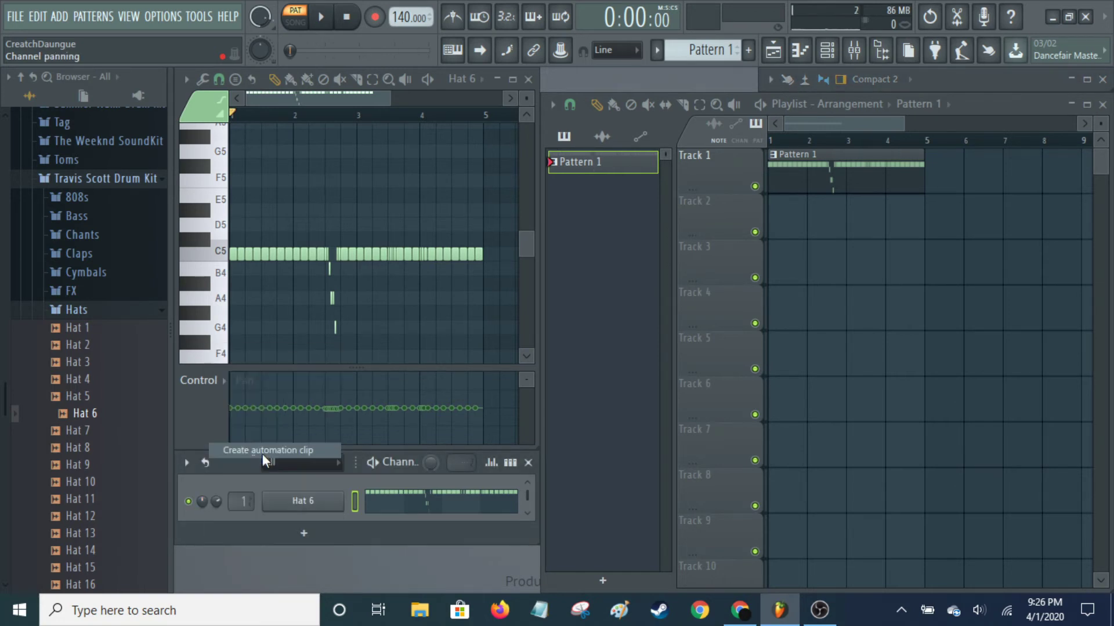
Shape the automation curve: raise its end point, add a dip, and add a point on the rise
{"action": "scroll", "coordinate": [833, 135], "scroll_direction": "up", "scroll_amount": 4}
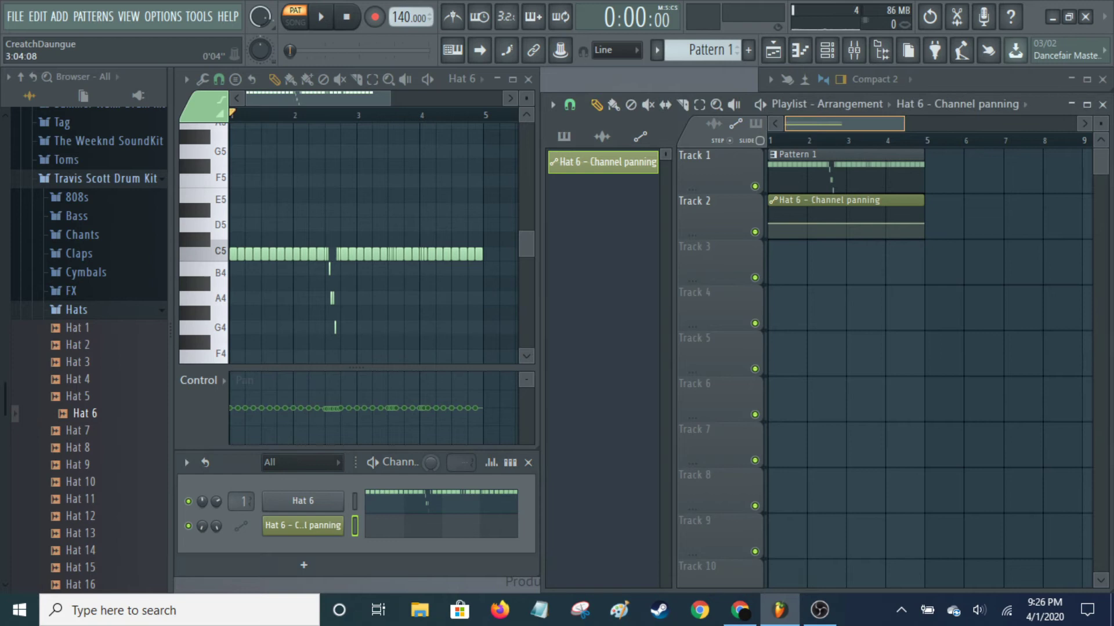
{"action": "scroll", "coordinate": [833, 137], "scroll_direction": "down", "scroll_amount": 4}
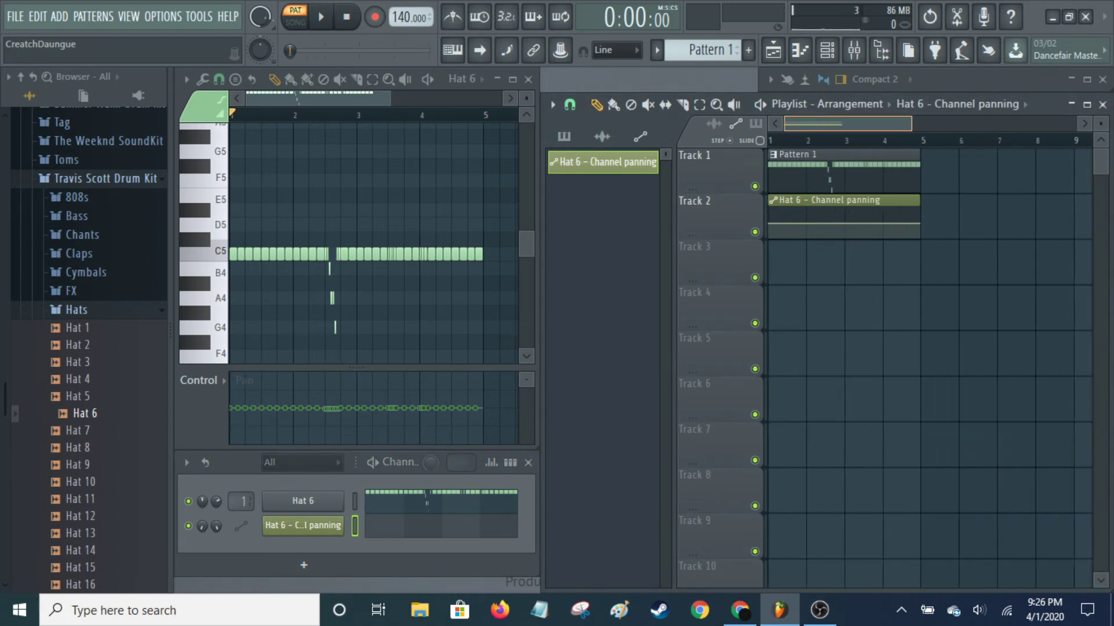
{"action": "left_click_drag", "start_coordinate": [919, 224], "coordinate": [920, 208]}
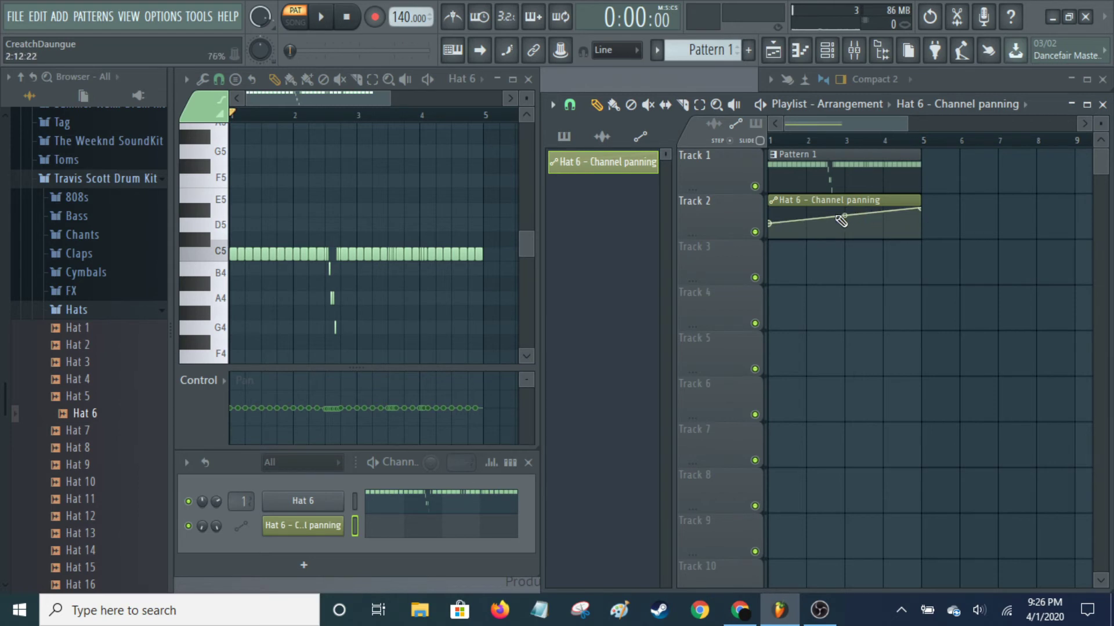
{"action": "right_click", "coordinate": [807, 221]}
{"action": "left_click_drag", "start_coordinate": [807, 220], "coordinate": [807, 232]}
{"action": "right_click", "coordinate": [883, 213]}
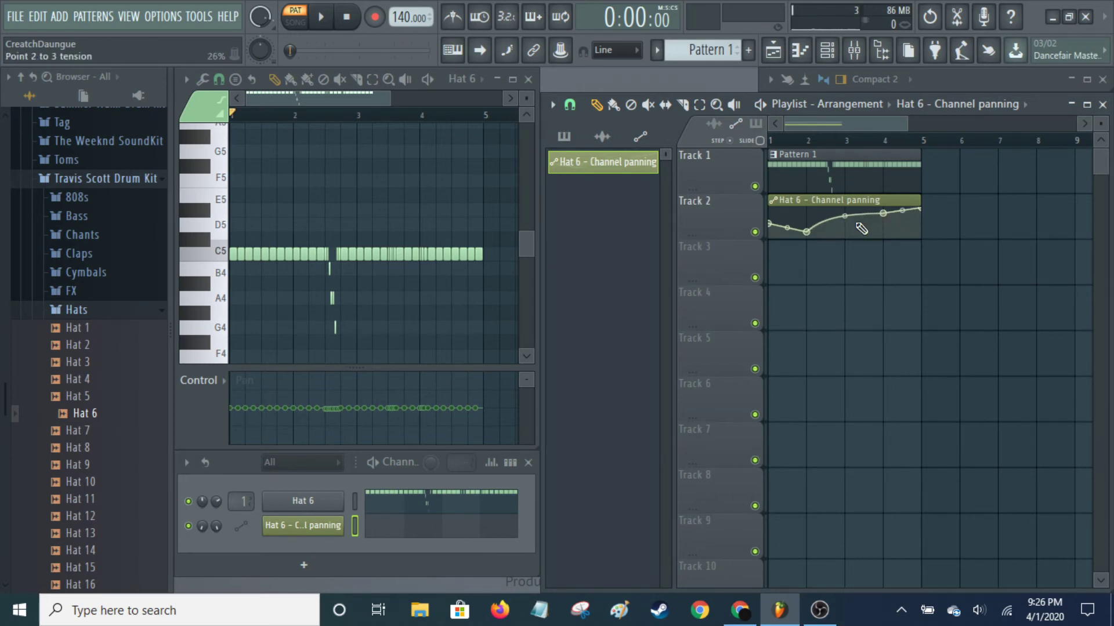
{"action": "mouse_move", "coordinate": [883, 214]}
{"action": "left_mouse_down"}
{"action": "mouse_move", "coordinate": [886, 233]}
{"action": "mouse_move", "coordinate": [845, 230]}
{"action": "mouse_move", "coordinate": [883, 210]}
{"action": "left_mouse_up"}
Play the pattern, switch from PAT to SONG mode, and play the arrangement from bar 1
{"action": "key", "text": "space"}
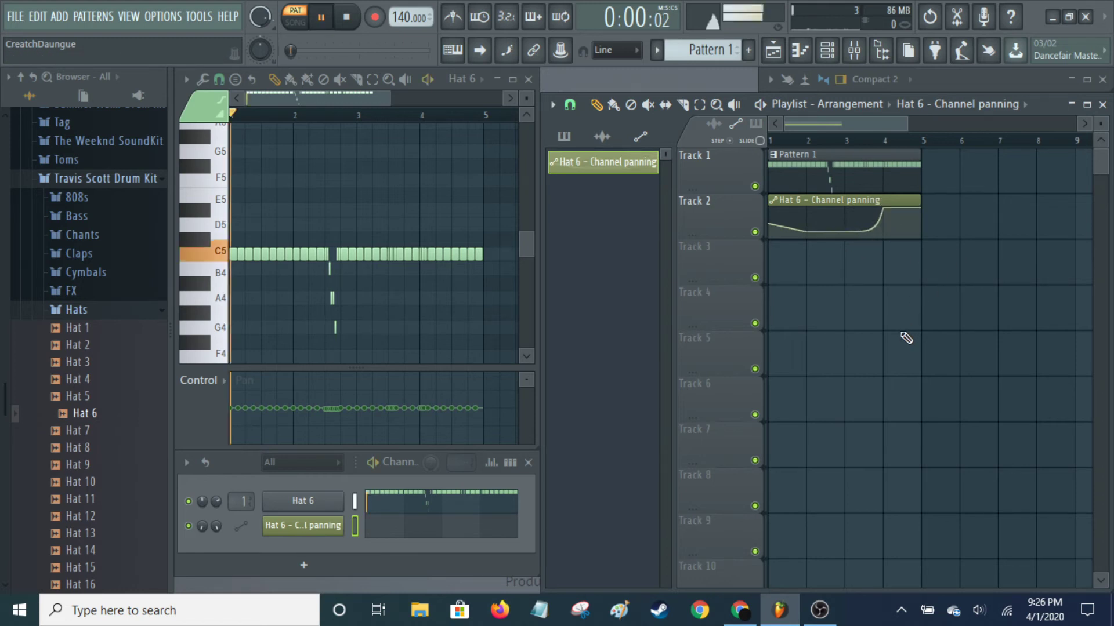
{"action": "key", "text": "space"}
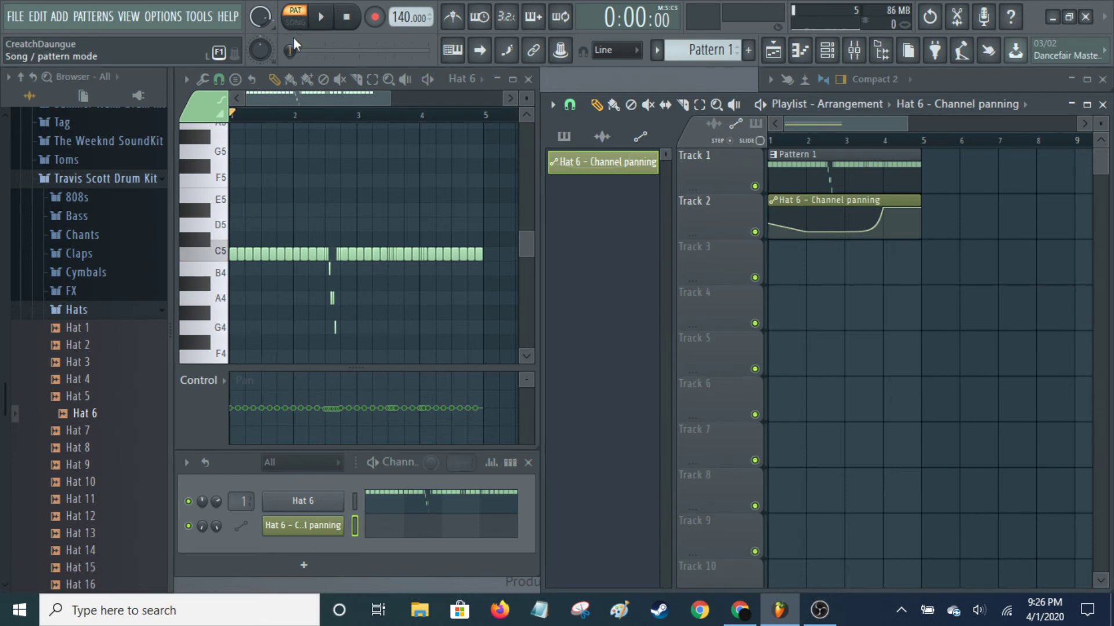
{"action": "left_click", "coordinate": [295, 22]}
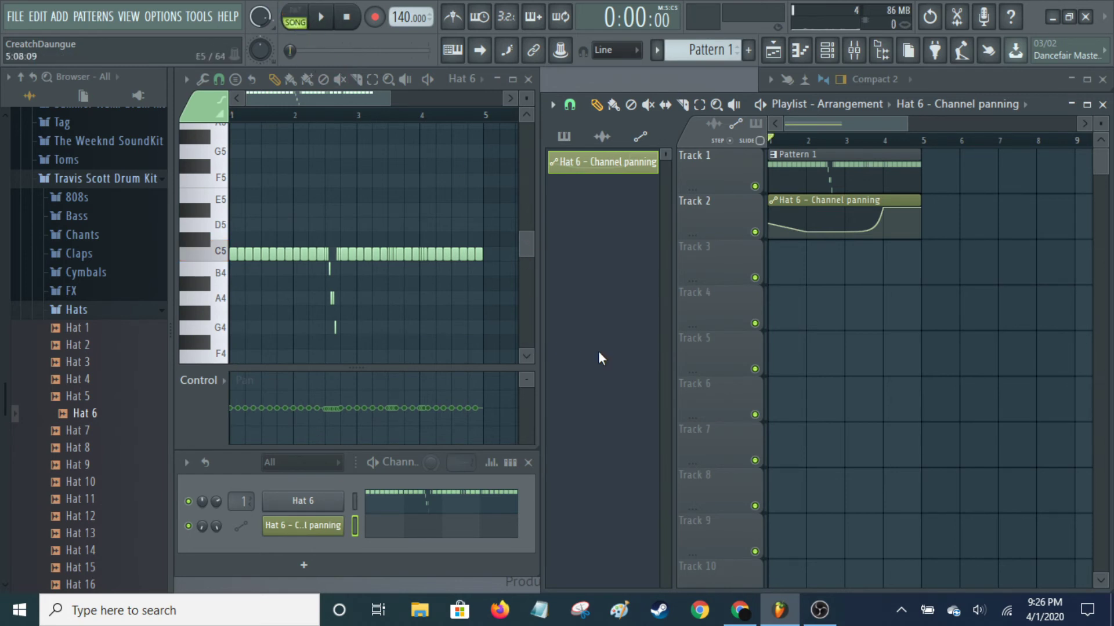
{"action": "key", "text": "space"}
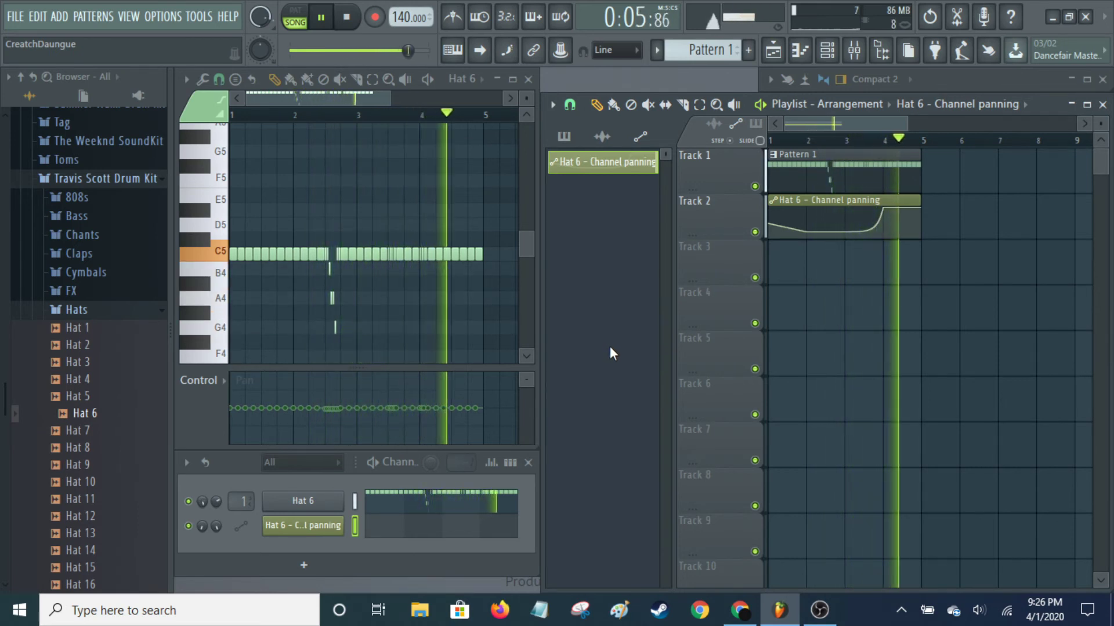
{"action": "key", "text": "space"}
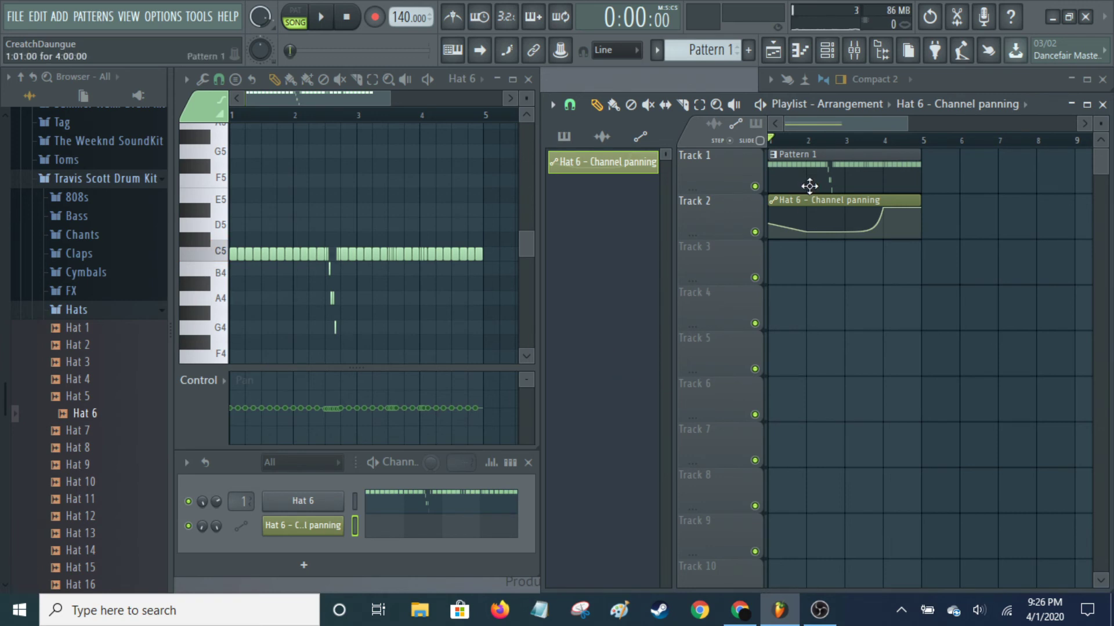
Delete the Hat 6 panning automation clip from Track 2
{"action": "right_click", "coordinate": [833, 212]}
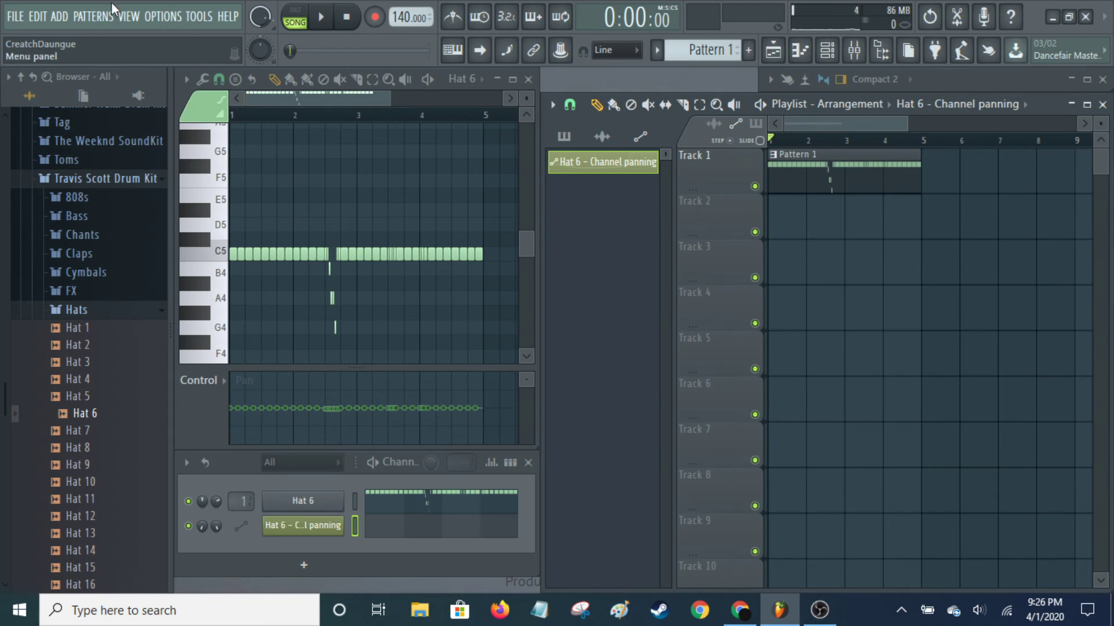
{"action": "left_click", "coordinate": [192, 17]}
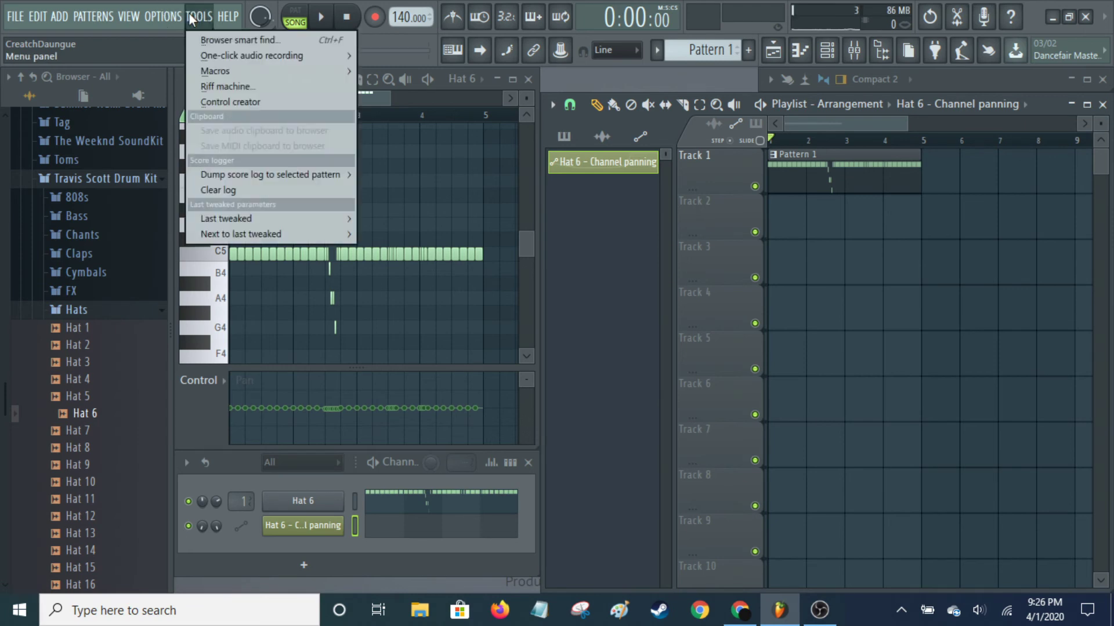
{"action": "left_click", "coordinate": [191, 18]}
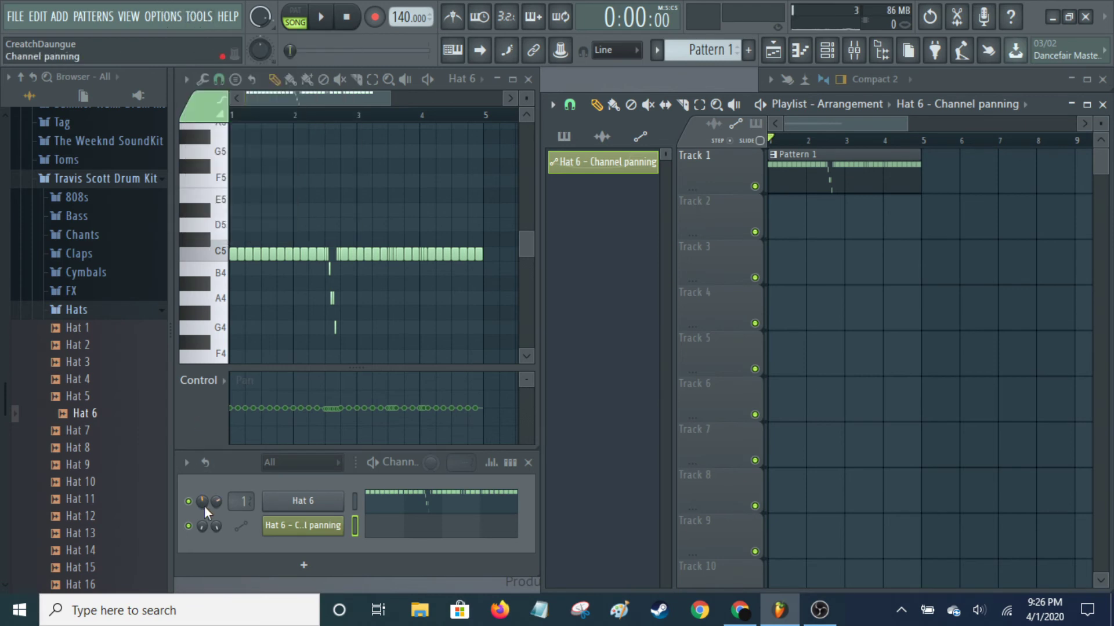
Turn Hat 6's channel pan off centre, then reset it back to centre
{"action": "left_click_drag", "start_coordinate": [204, 506], "coordinate": [204, 525]}
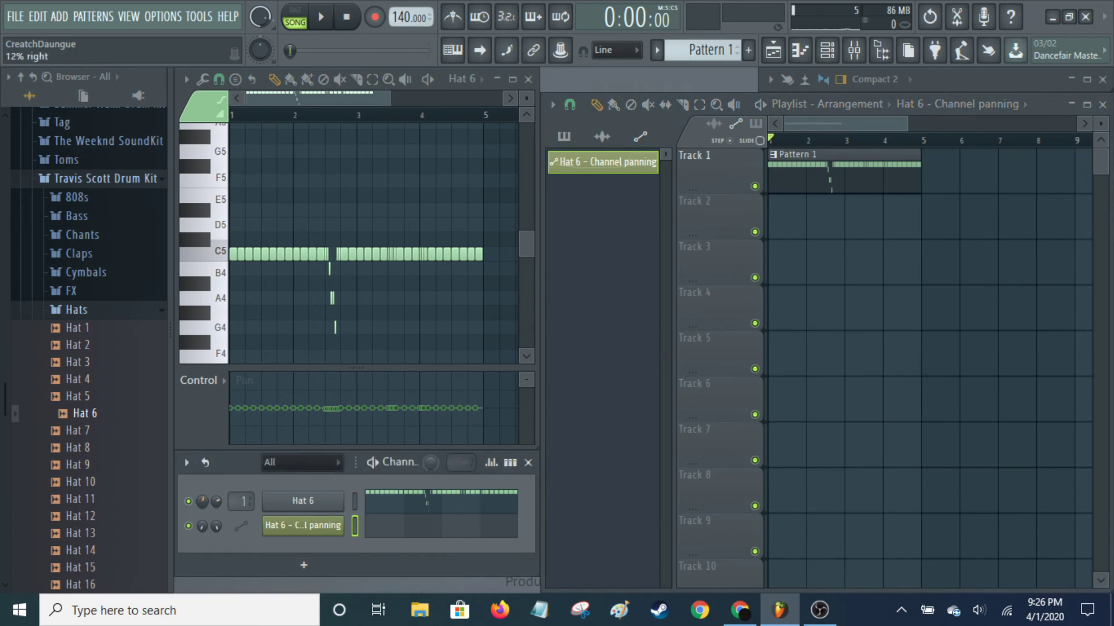
{"action": "right_click", "coordinate": [203, 501]}
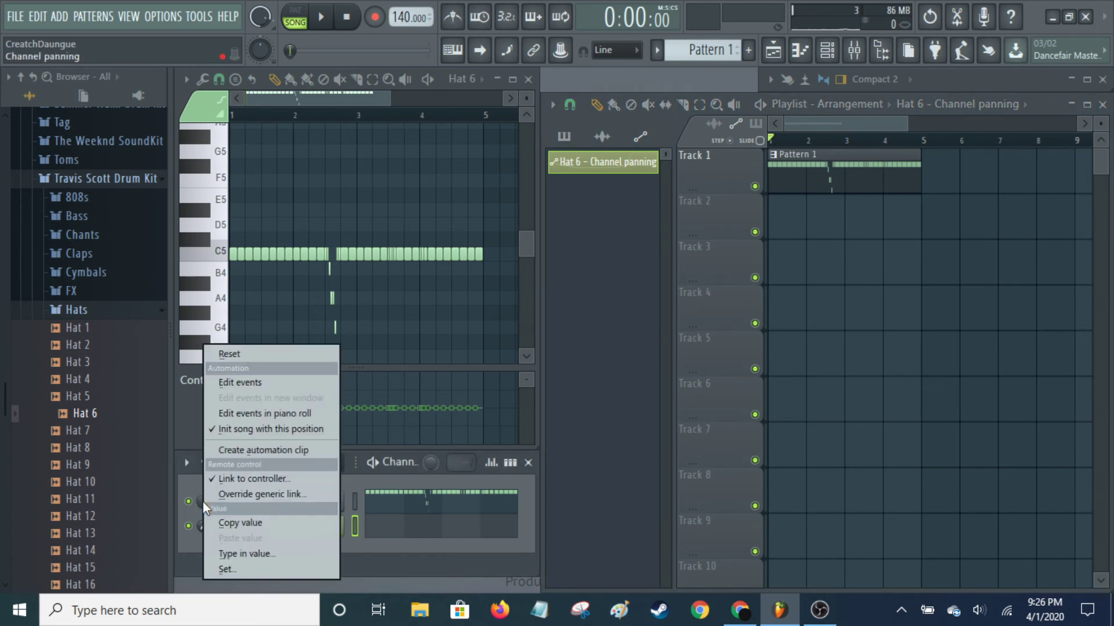
{"action": "left_click", "coordinate": [249, 353]}
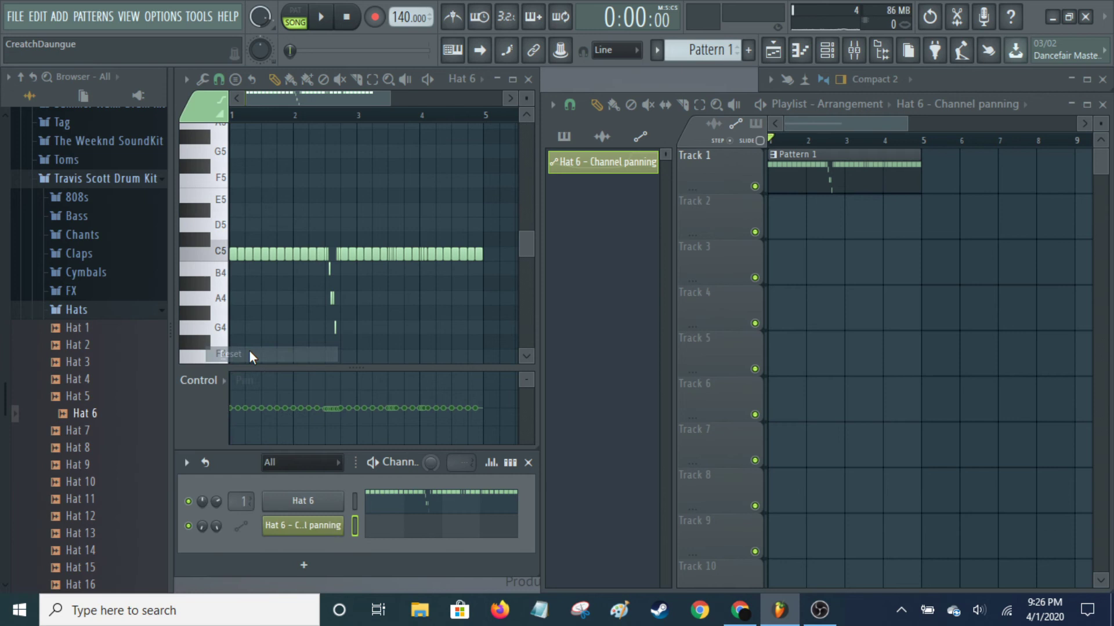
Use Tools > Last tweaked to create a Hat 6 channel panning automation clip on Track 2
{"action": "left_click", "coordinate": [197, 17]}
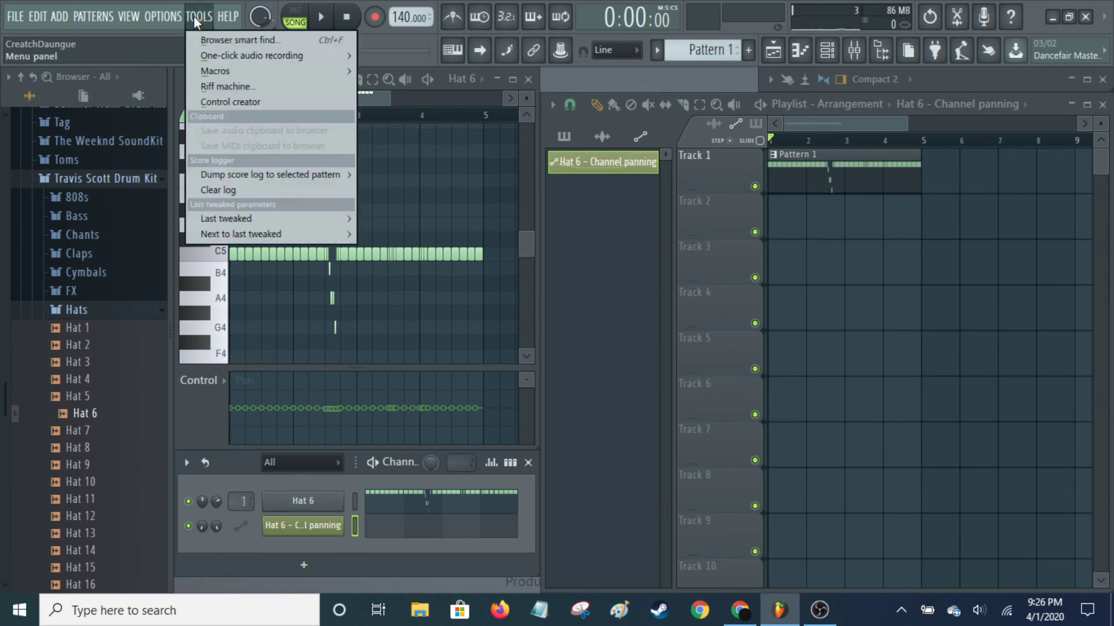
{"action": "mouse_move", "coordinate": [256, 227]}
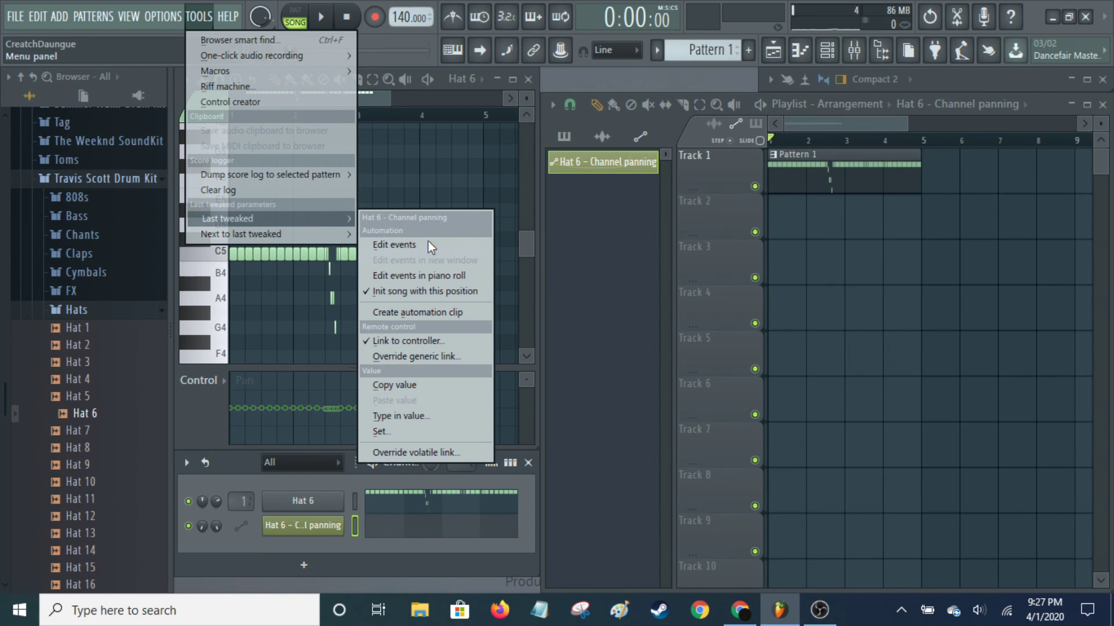
{"action": "left_click", "coordinate": [441, 313]}
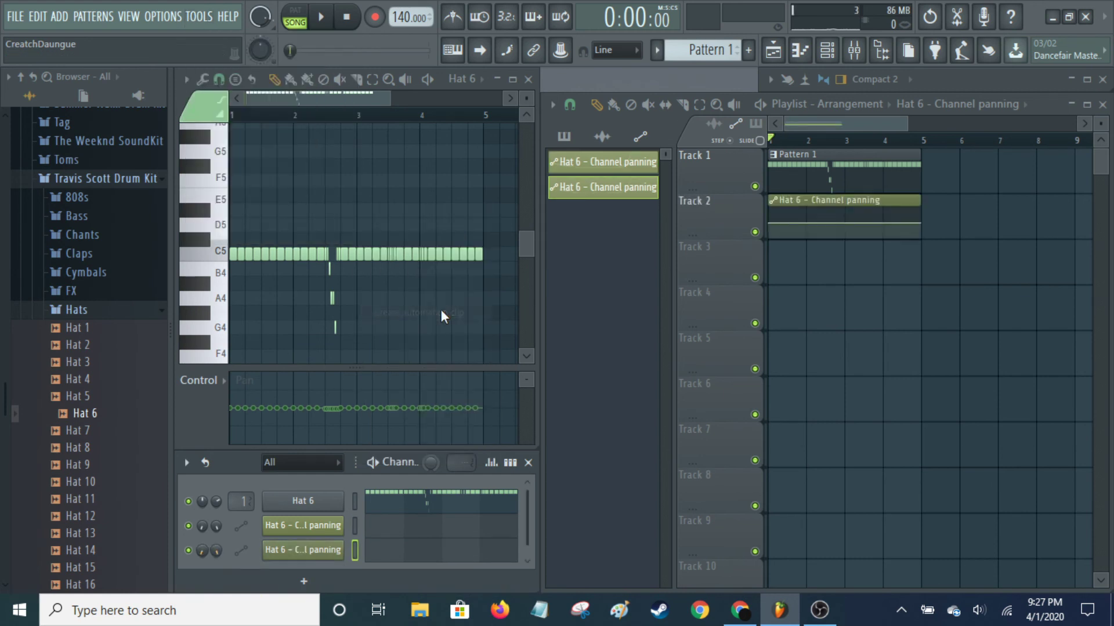